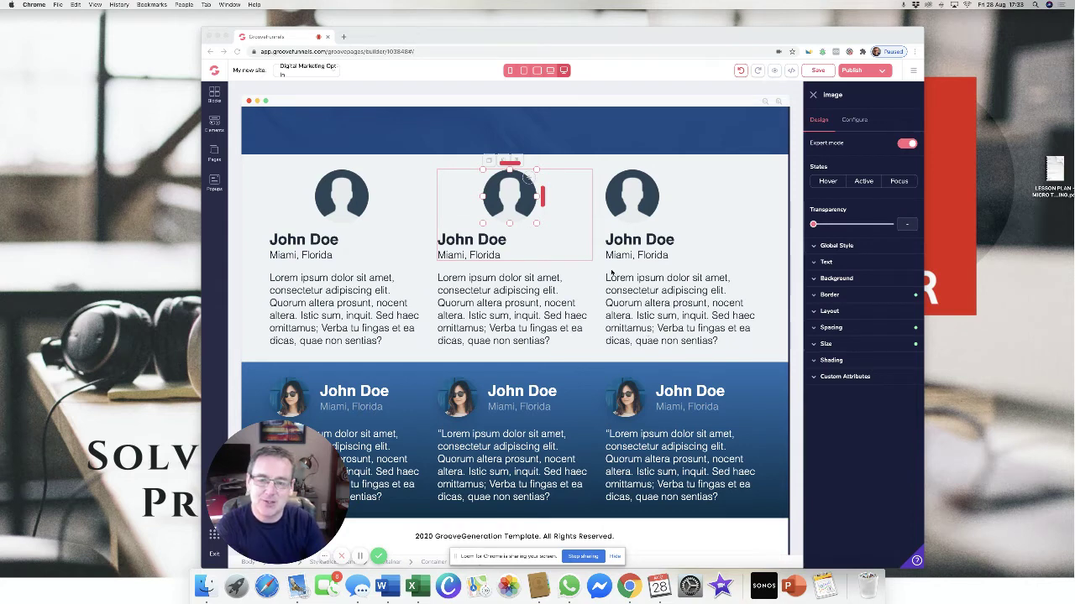
Shift the third testimonial's avatar right within its column, making it narrower and taller.
left_click(638, 203)
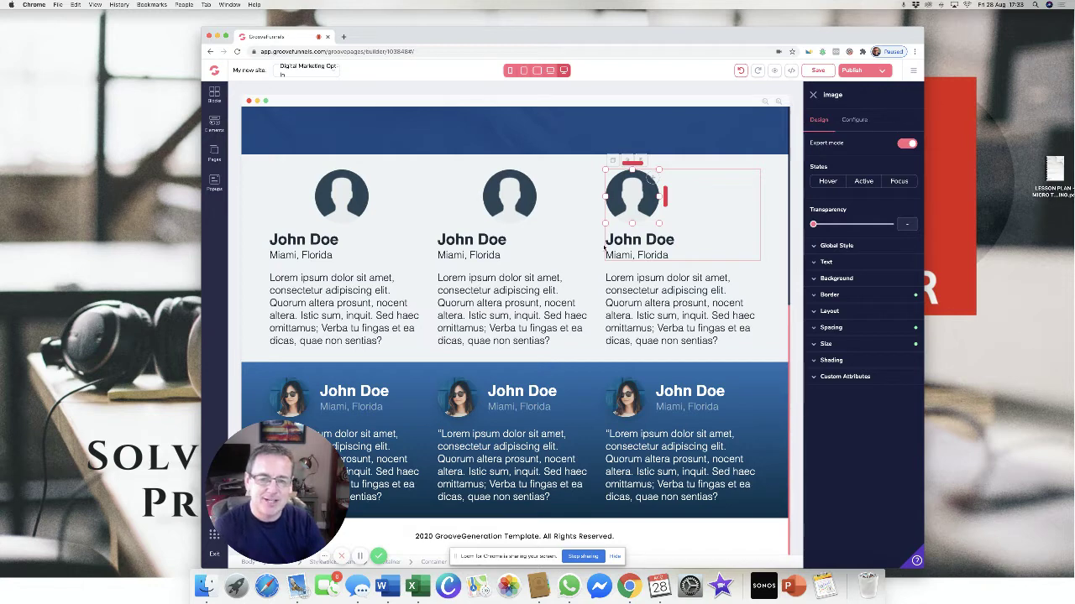
left_click(663, 196)
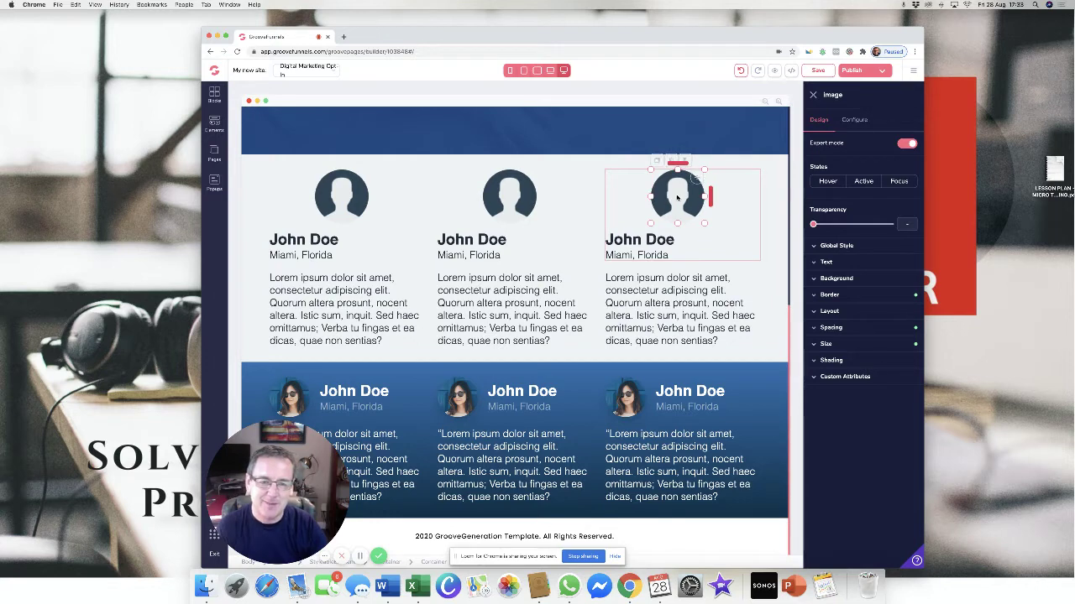
left_click_drag(709, 196, 722, 196)
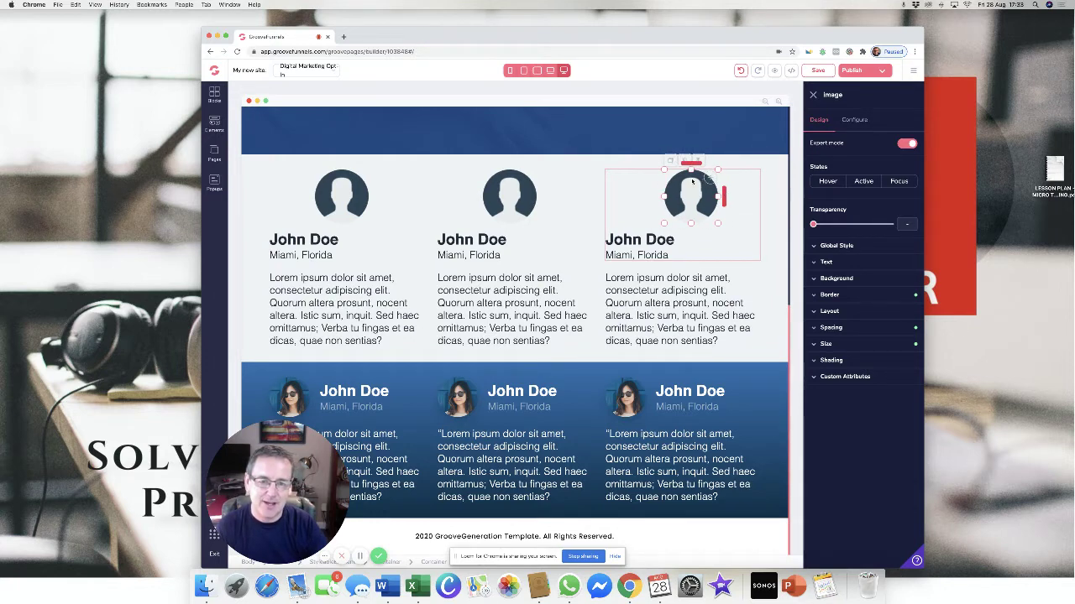
mouse_move(723, 196)
left_mouse_down()
mouse_move(700, 201)
mouse_move(720, 202)
left_mouse_up()
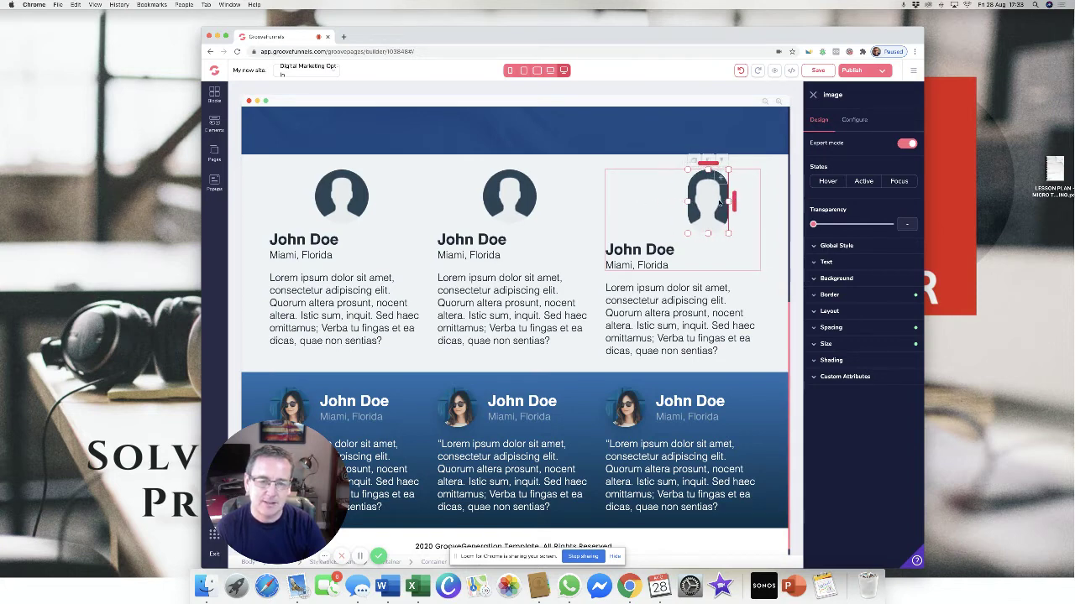
left_click(636, 206)
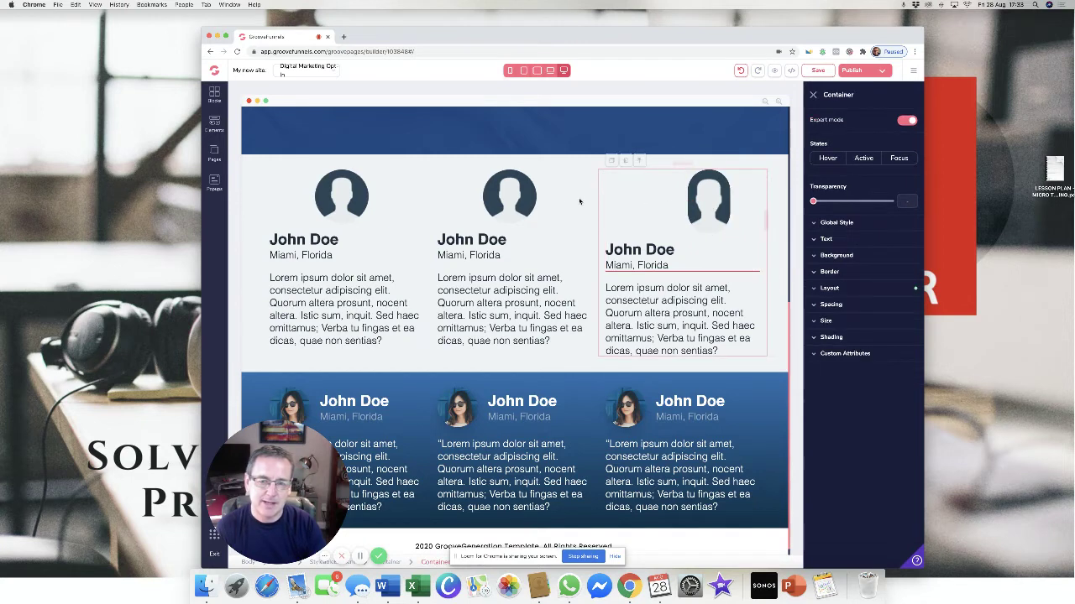
Shrink the middle testimonial's avatar and lower it with a top margin of about 3 rem.
left_click(513, 197)
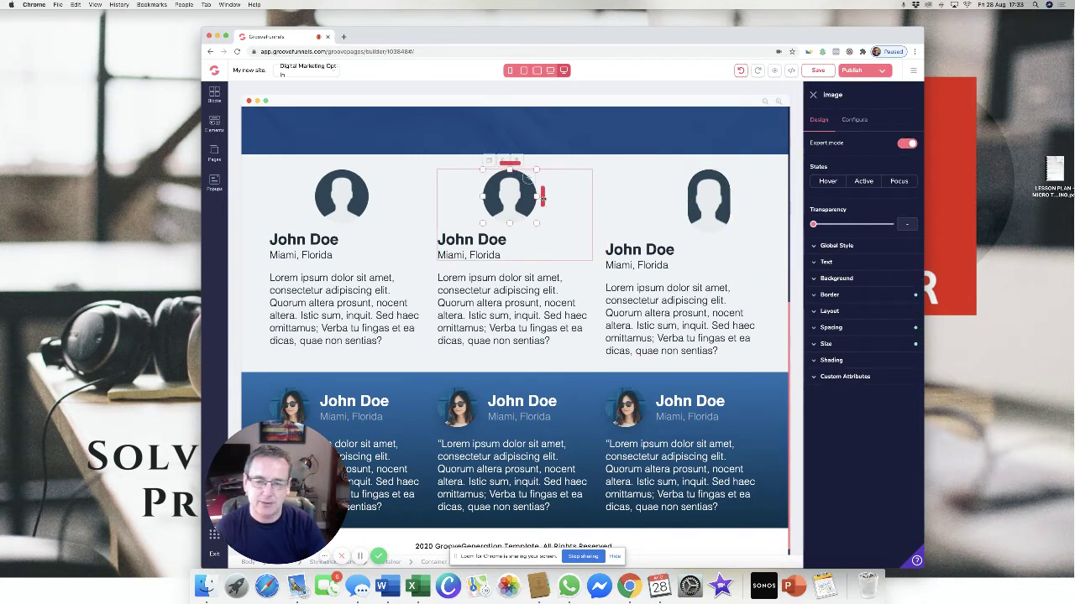
left_click_drag(542, 196, 547, 249)
left_click_drag(504, 210, 429, 213)
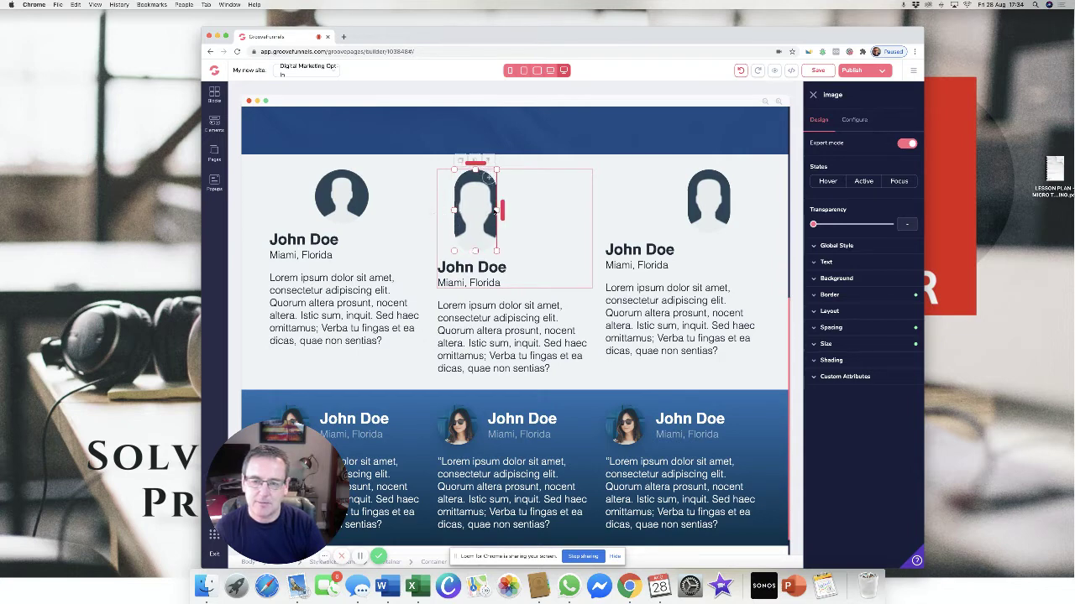
left_click_drag(474, 250, 479, 212)
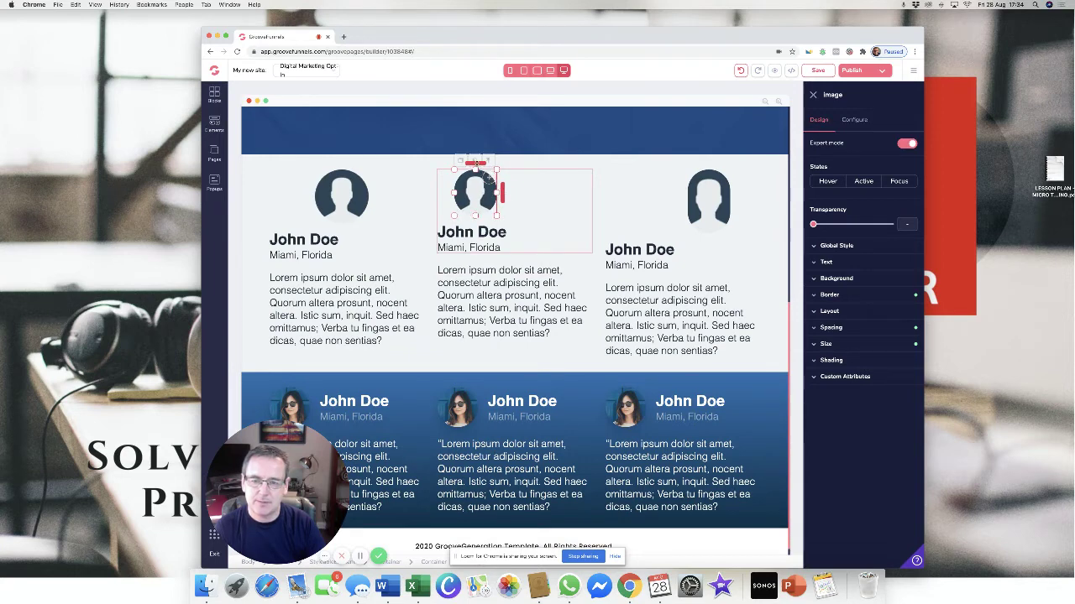
left_click_drag(476, 163, 476, 181)
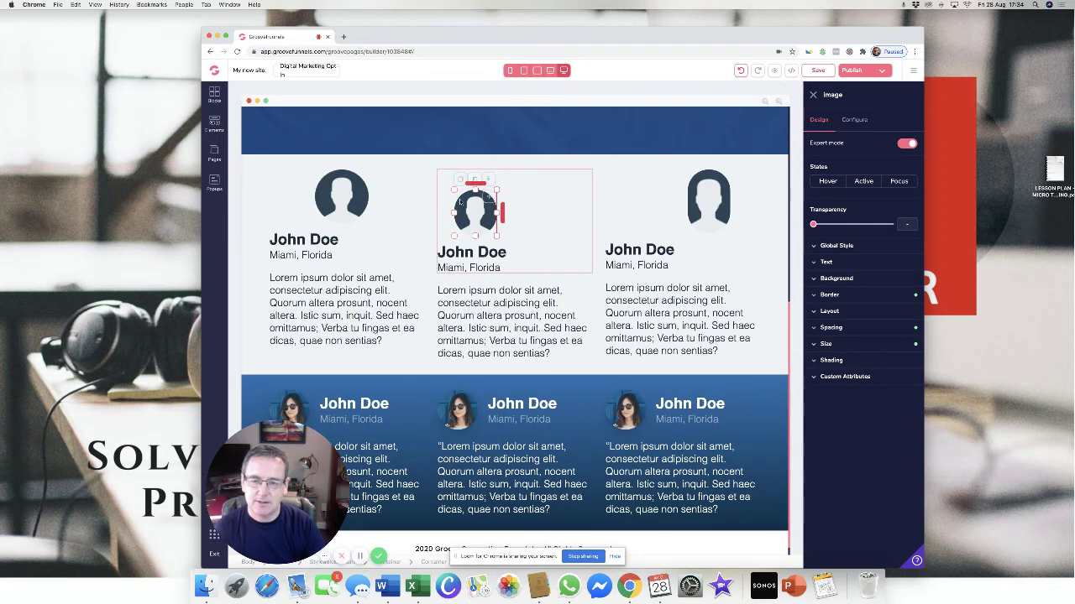
Shift the middle testimonial's header container slightly right and move its avatar toward the centre of the column.
left_click(523, 215)
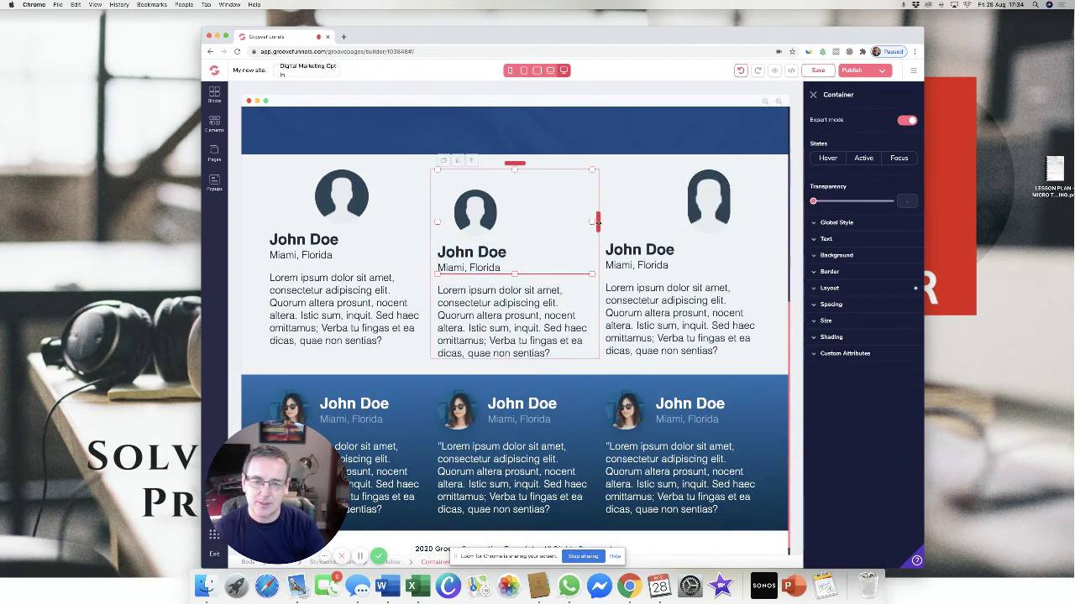
mouse_move(596, 221)
left_mouse_down()
mouse_move(616, 228)
mouse_move(567, 222)
mouse_move(584, 228)
left_mouse_up()
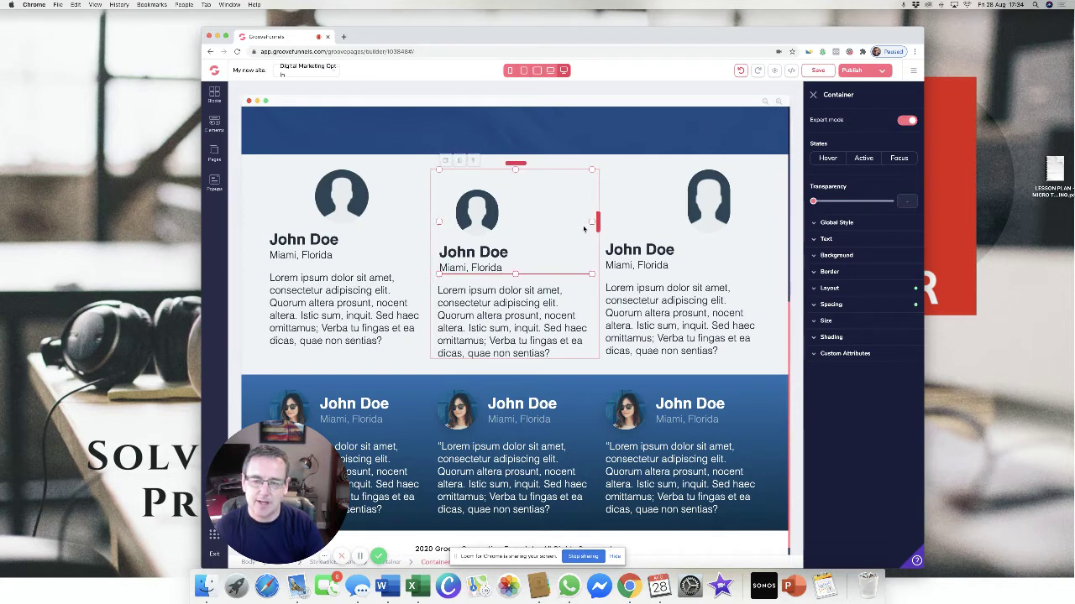
left_click(496, 213)
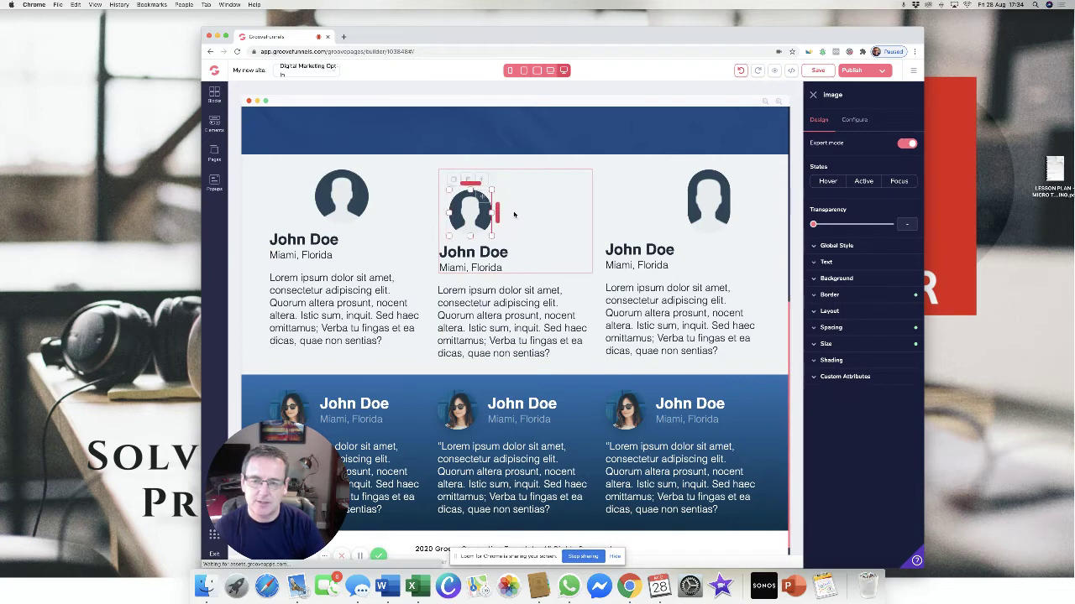
left_click_drag(514, 215, 545, 218)
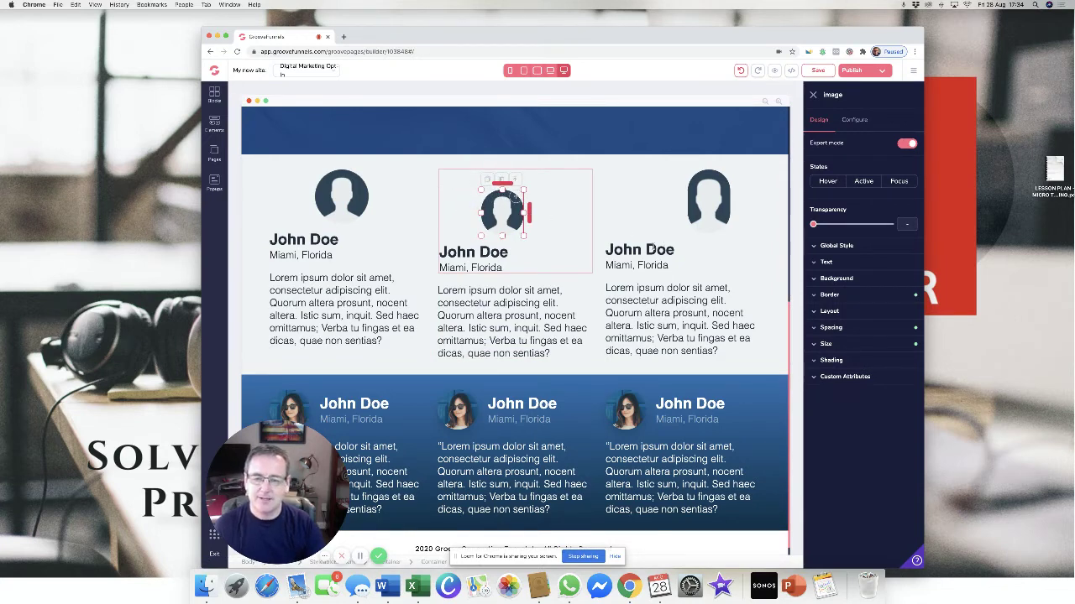
Align the middle testimonial's name, location and avatar around the column's centre, setting the name's text alignment to centre.
left_click(503, 254)
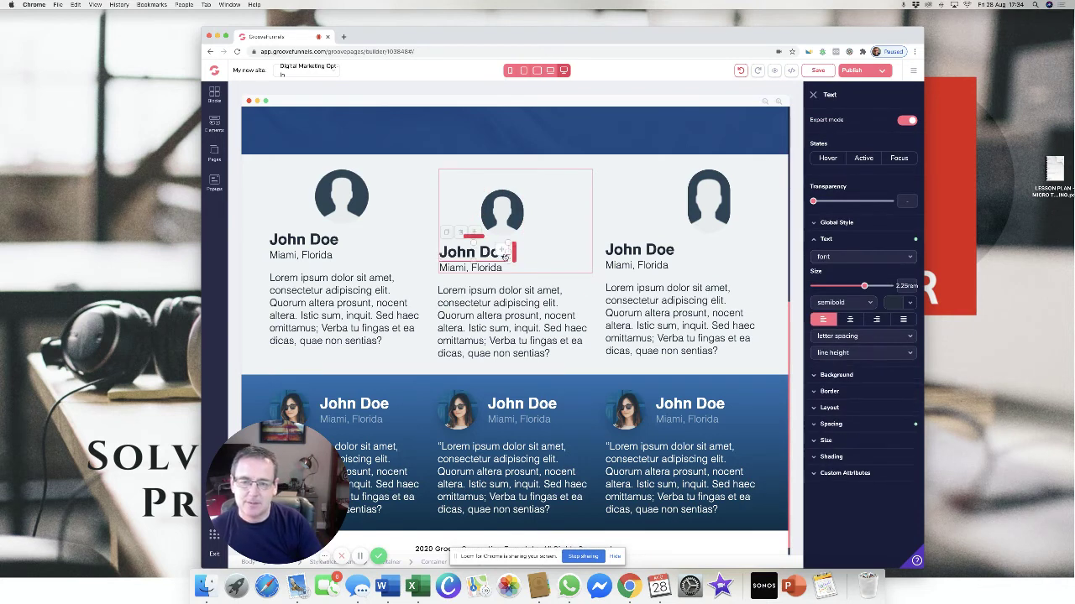
left_click_drag(514, 254, 551, 254)
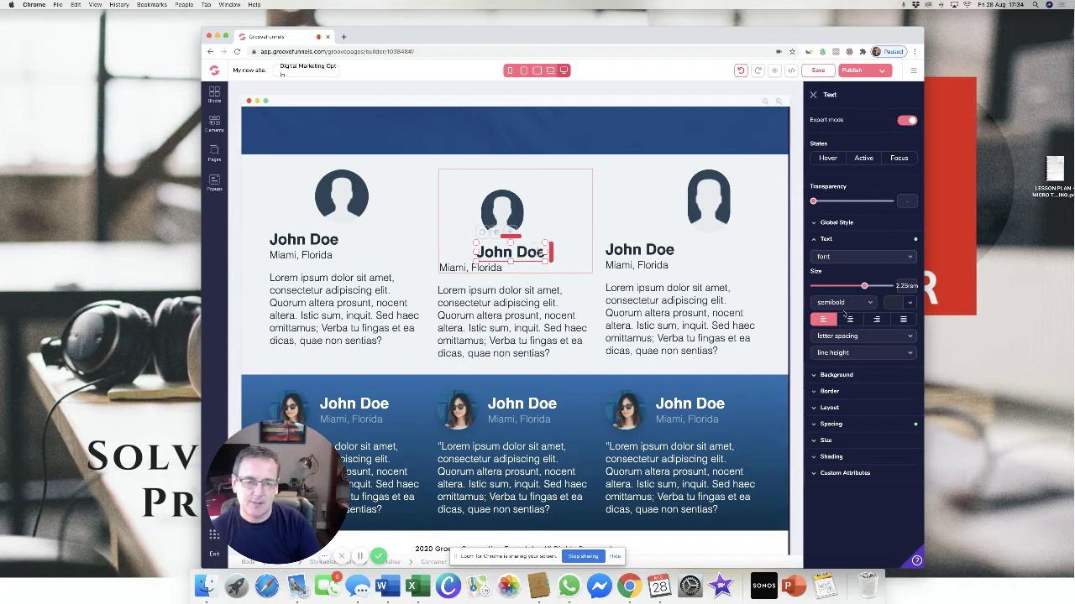
left_click(850, 320)
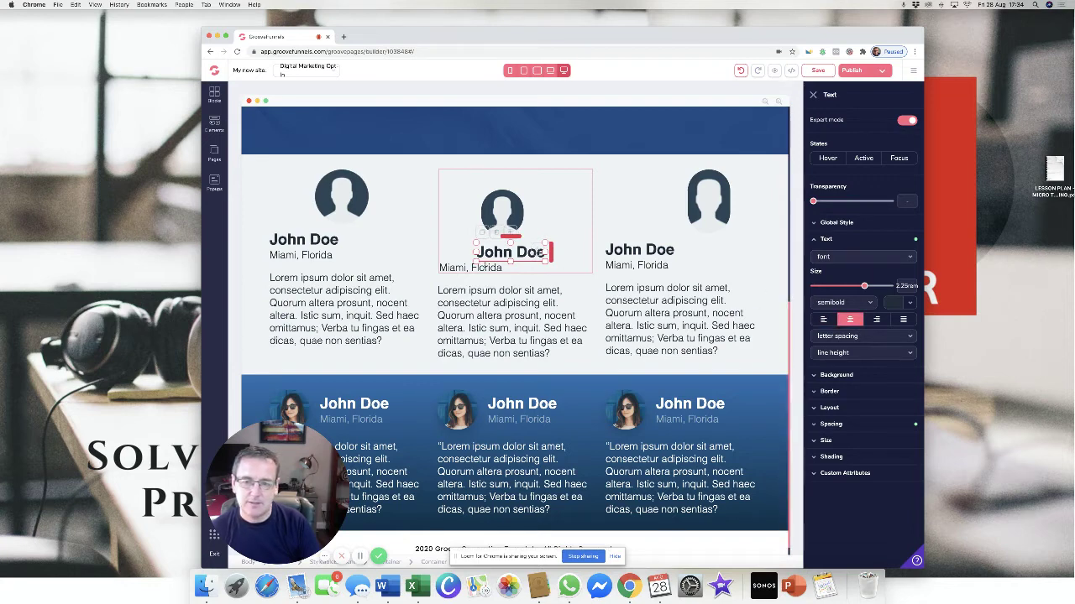
left_click(470, 266)
left_click_drag(470, 267, 506, 267)
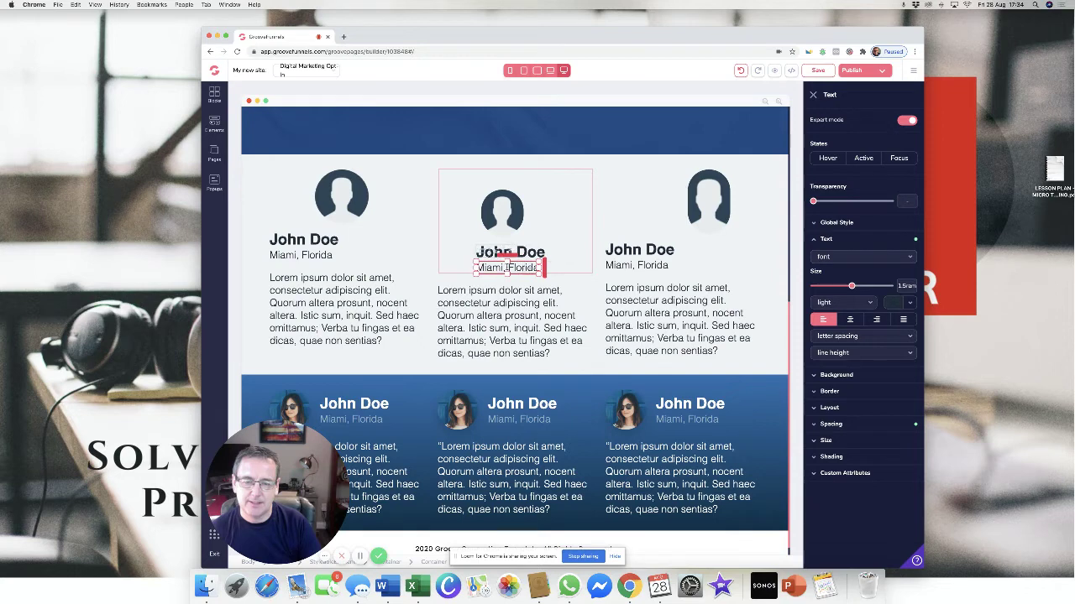
left_click(501, 220)
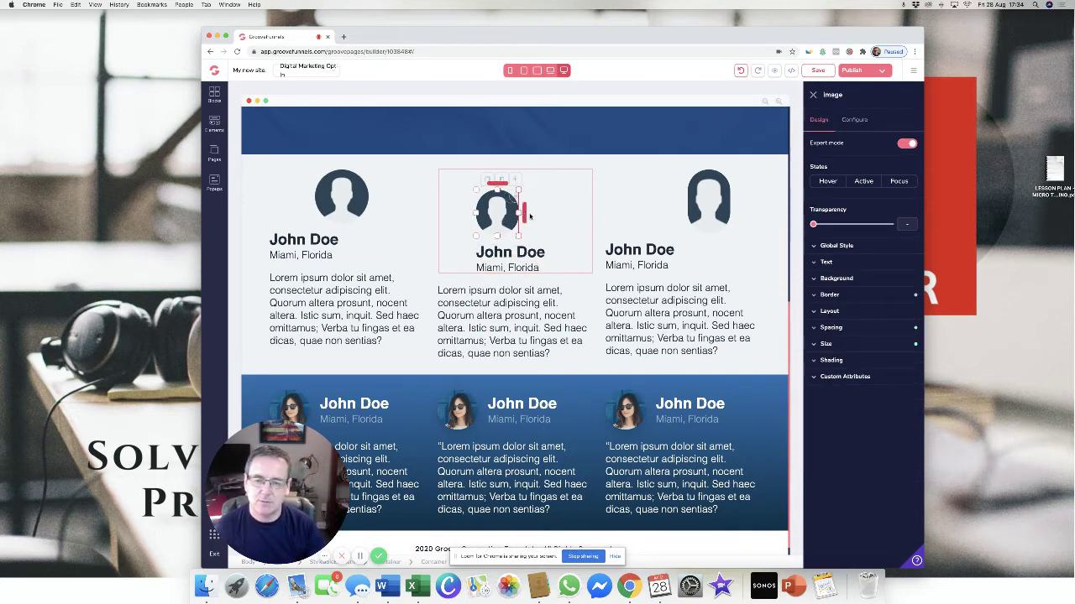
left_click_drag(530, 217, 539, 217)
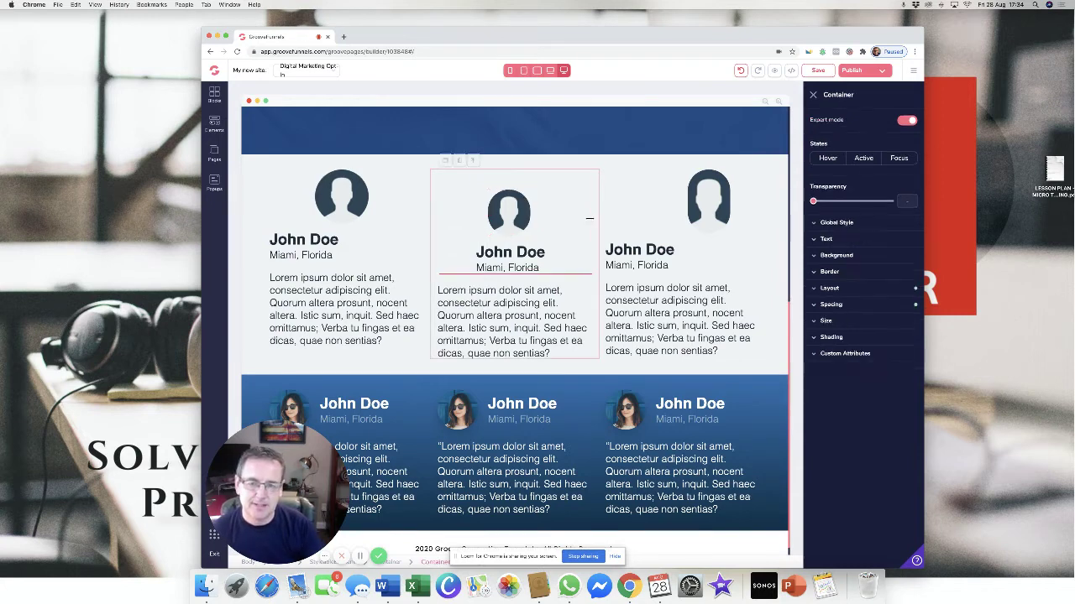
Set the middle avatar's top margin to -8 rem so it overlaps the blue section above.
left_click(503, 216)
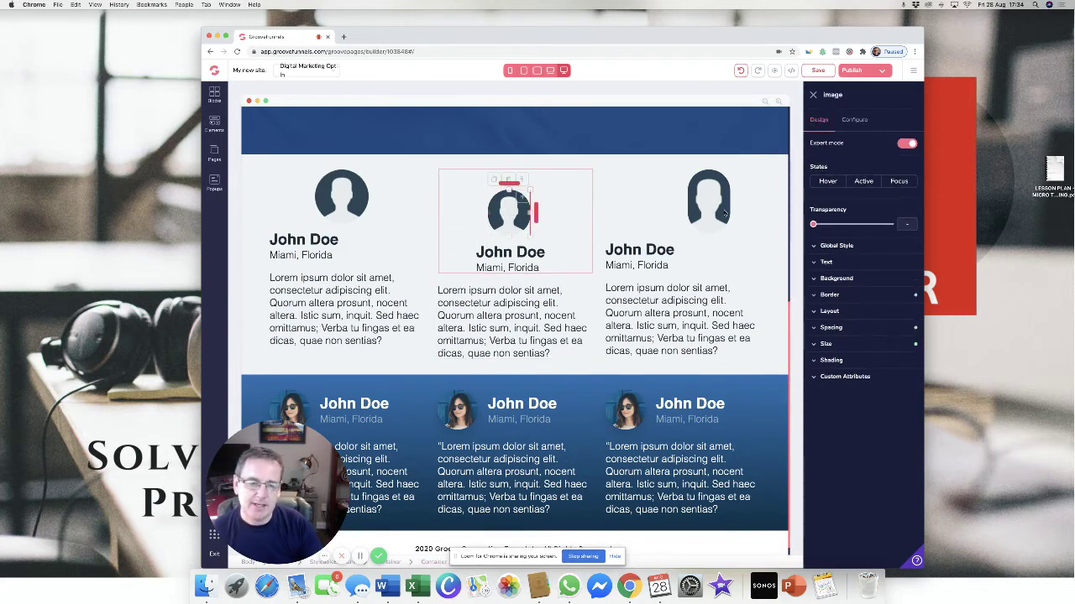
left_click(813, 329)
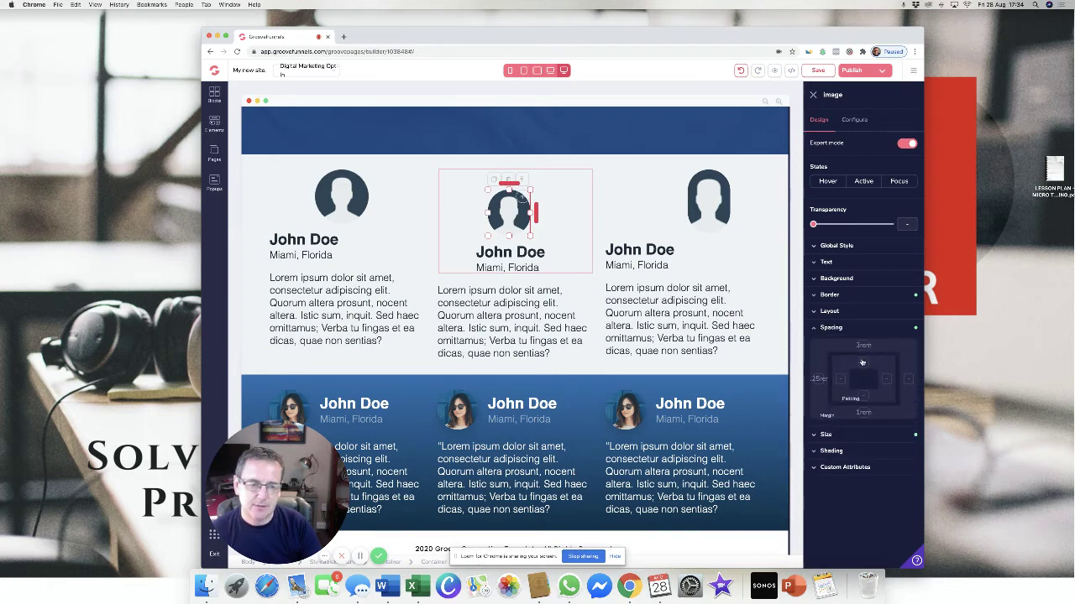
left_click(863, 345)
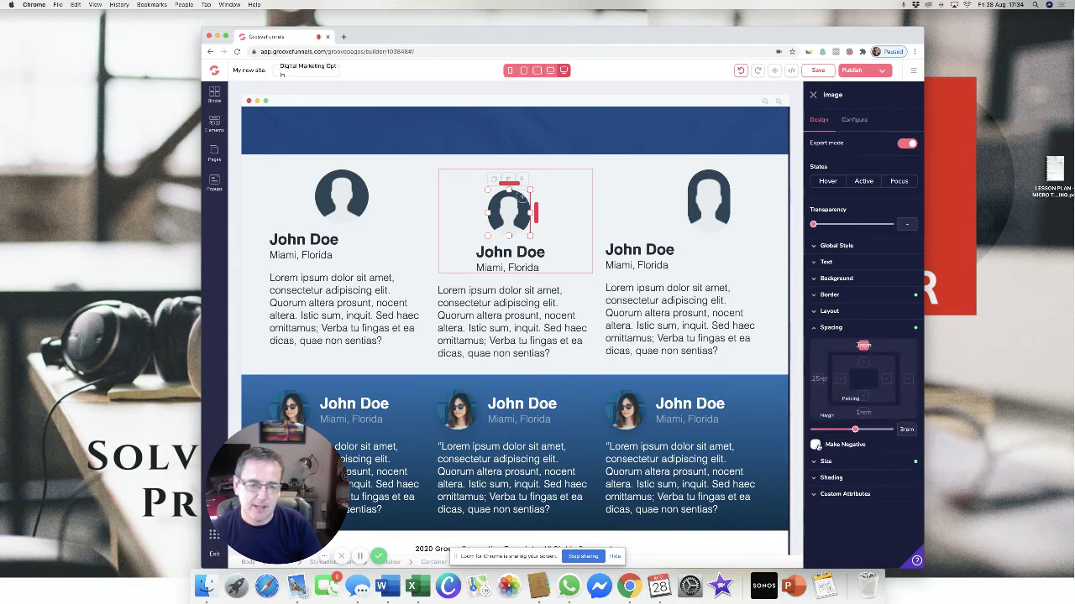
left_click_drag(854, 429, 883, 429)
scroll(620, 289, "up", 3)
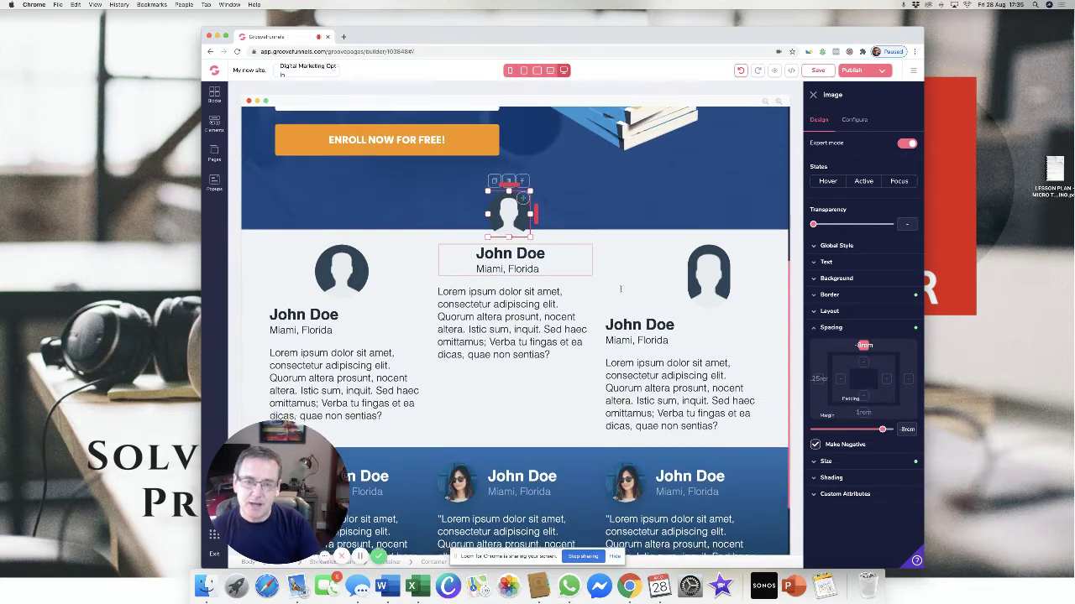
Set the top margin of the third testimonial's header container to -8 rem.
left_click(630, 300)
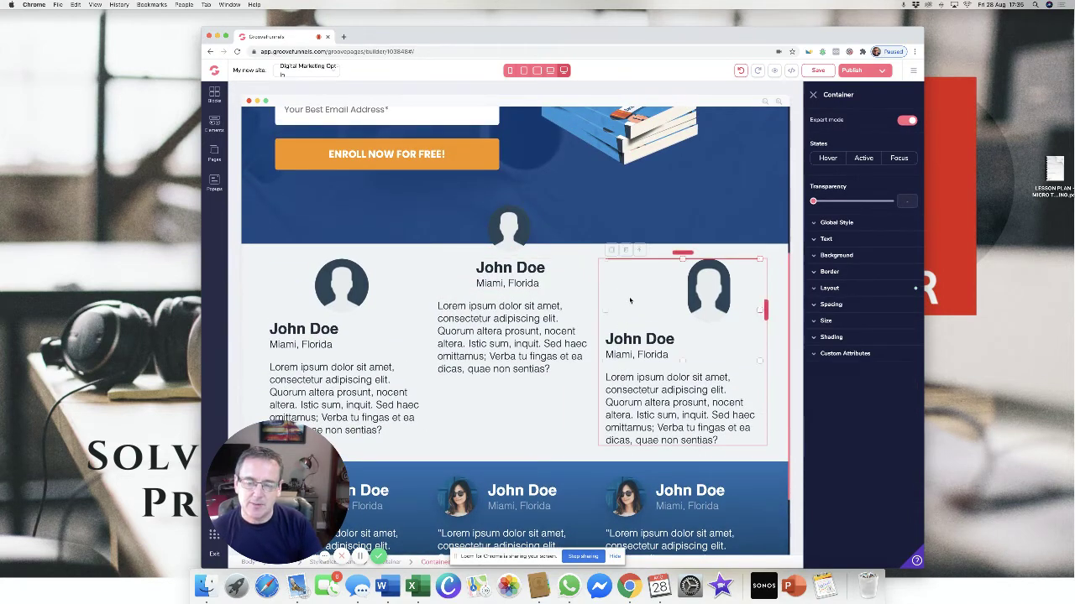
left_click(814, 305)
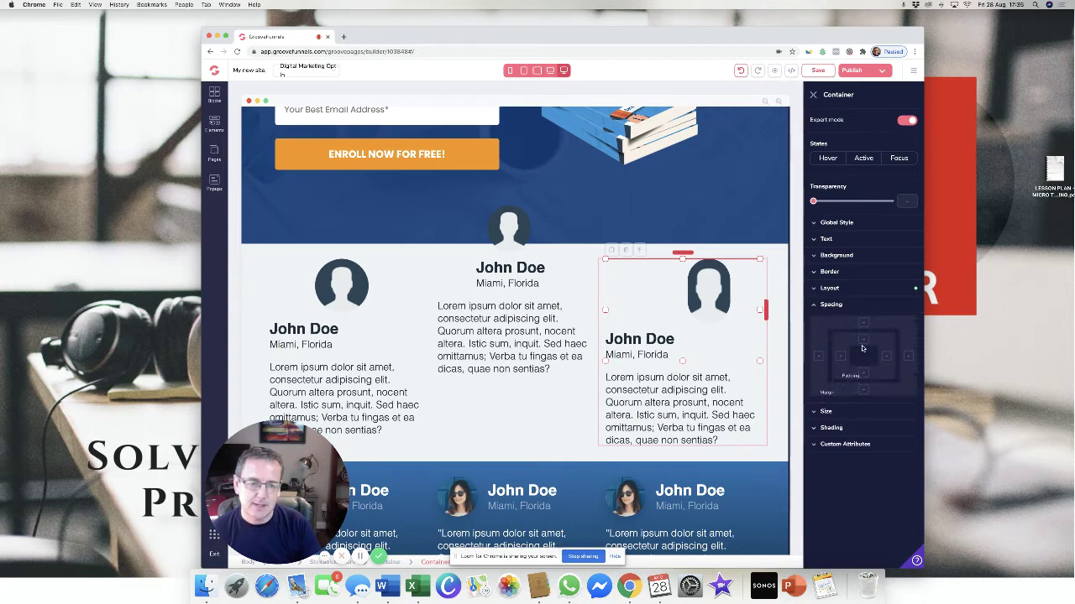
left_click(815, 421)
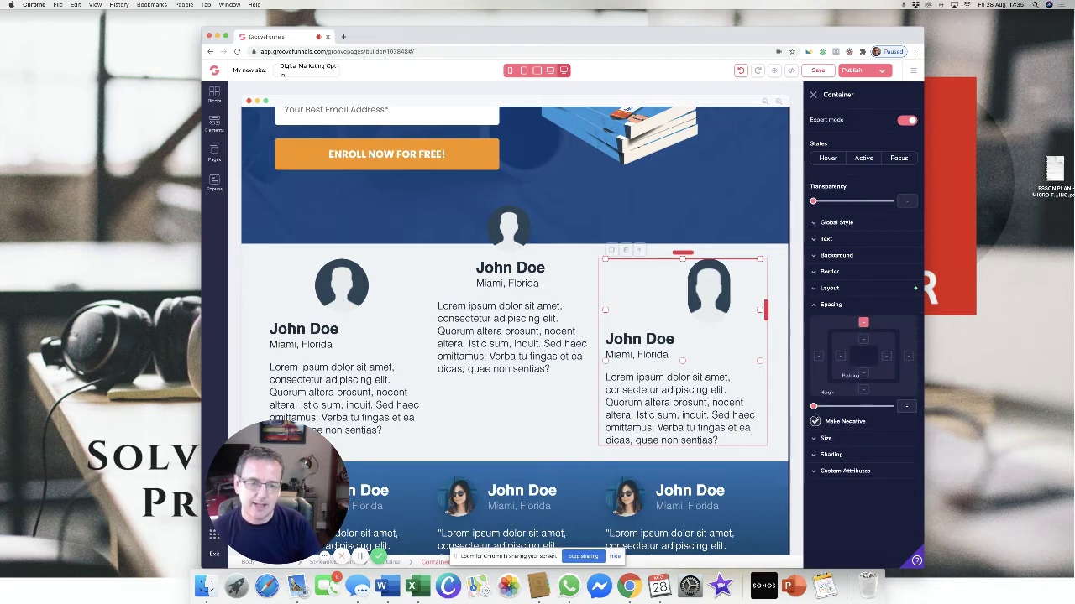
left_click_drag(814, 406, 881, 397)
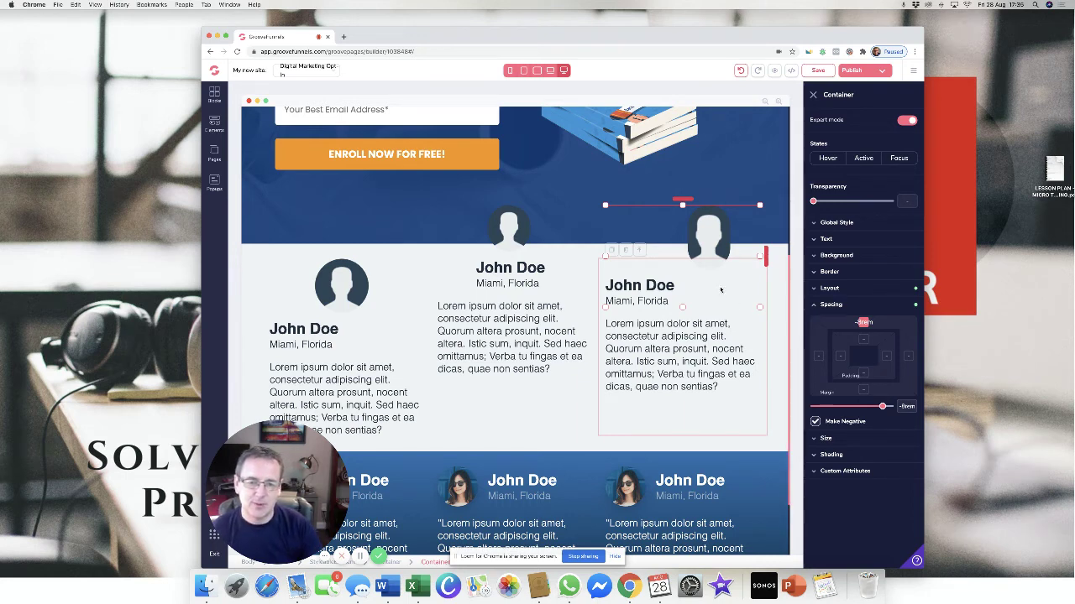
Reduce the third avatar's height to match the middle one and move it to the centre of its column.
left_click(695, 237)
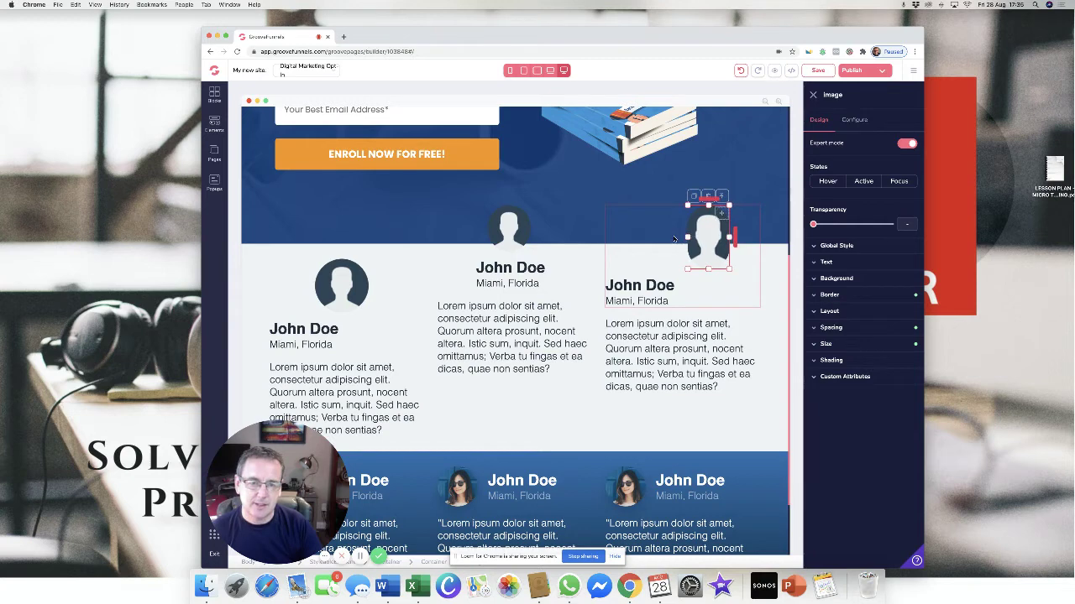
left_click_drag(687, 238, 719, 240)
key("ctrl+z")
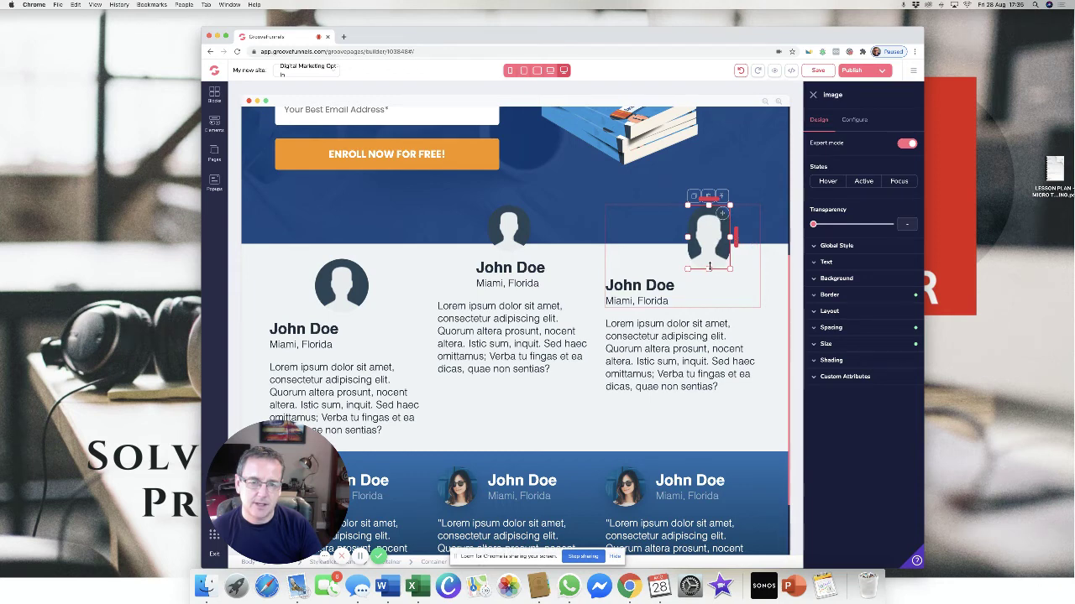
left_click_drag(710, 267, 708, 247)
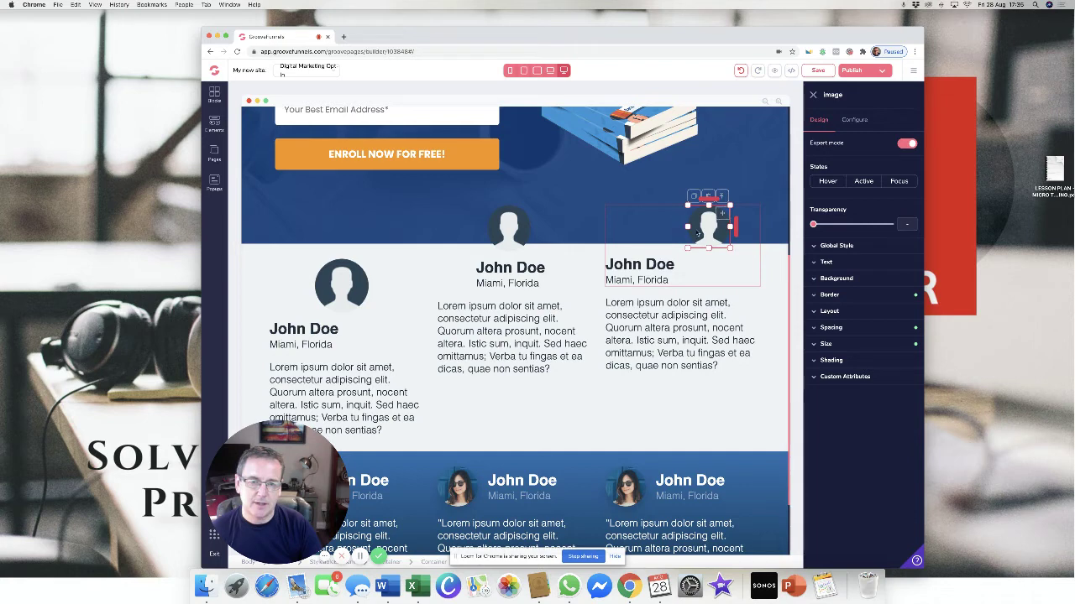
key("Escape")
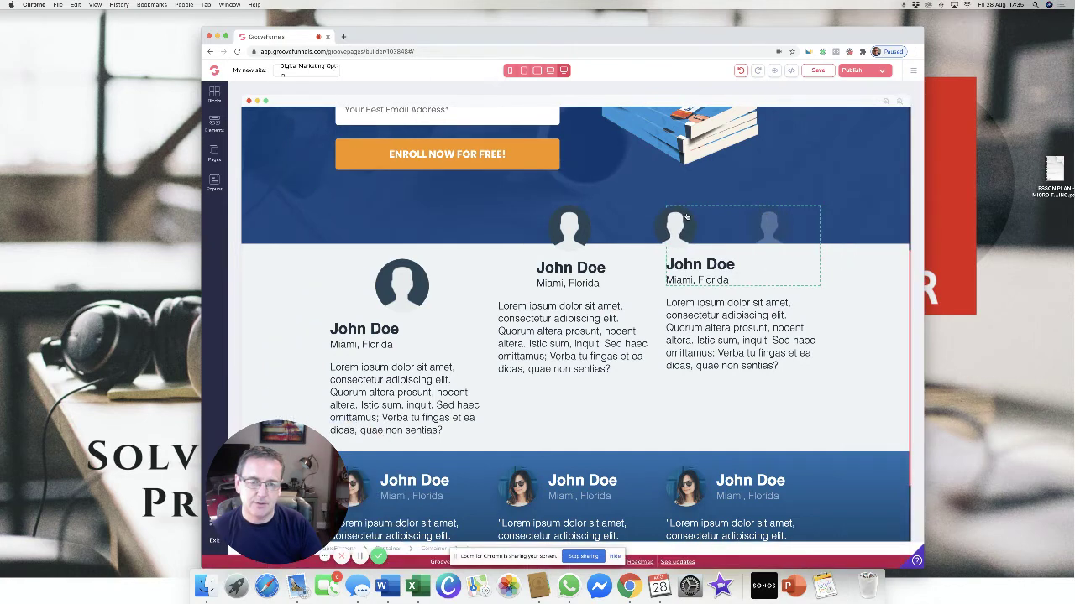
left_click(769, 225)
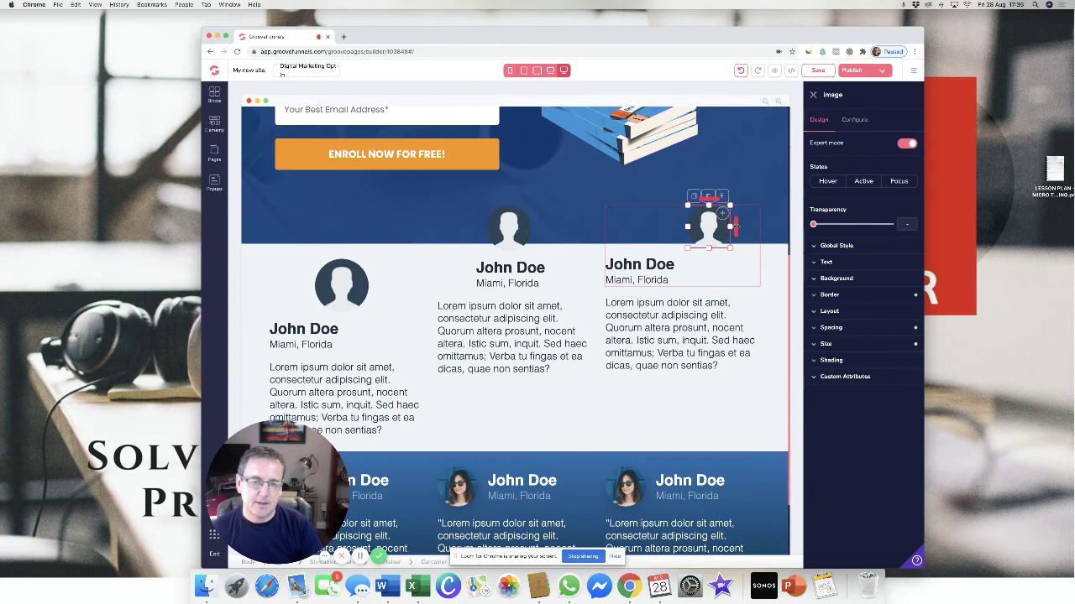
left_click_drag(734, 225, 739, 229)
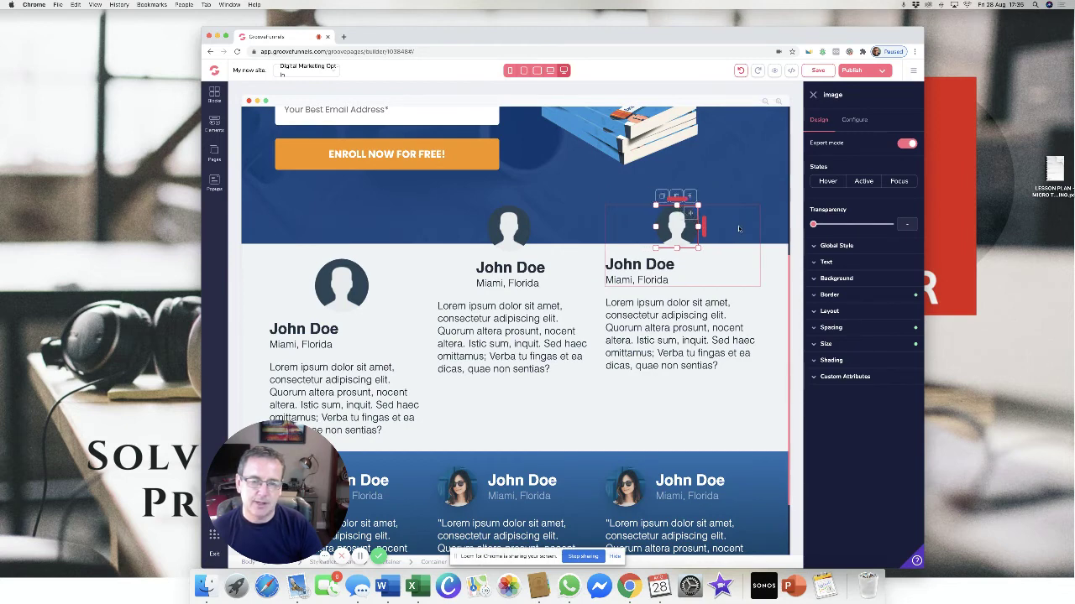
Move the third testimonial's name and location lines sideways so both sit centred beneath the avatar.
left_click(670, 264)
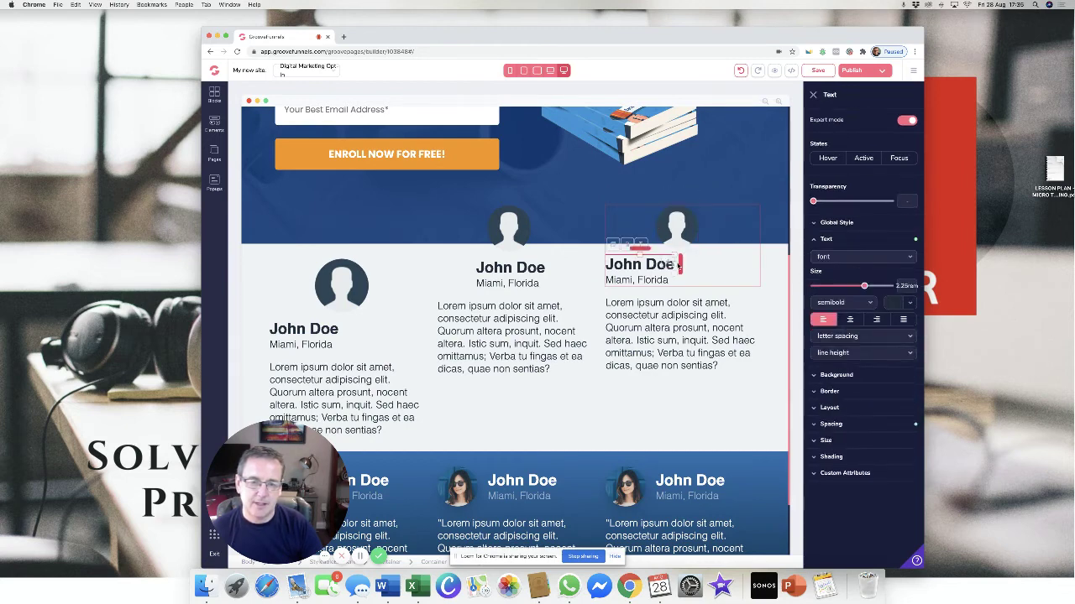
left_click_drag(679, 265, 717, 264)
left_click(638, 281)
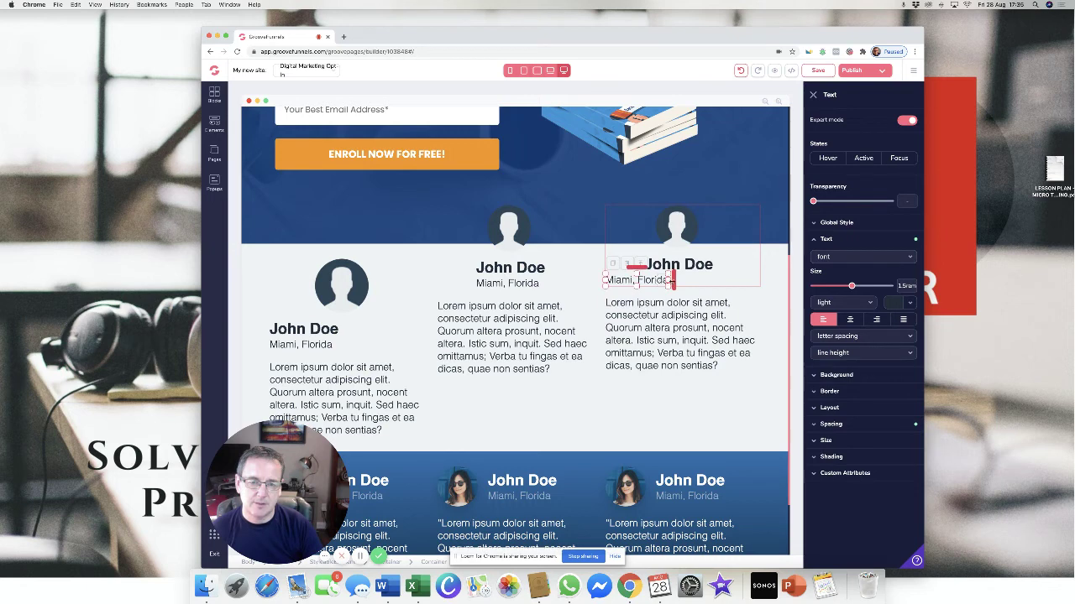
left_click(670, 281)
left_click(668, 281)
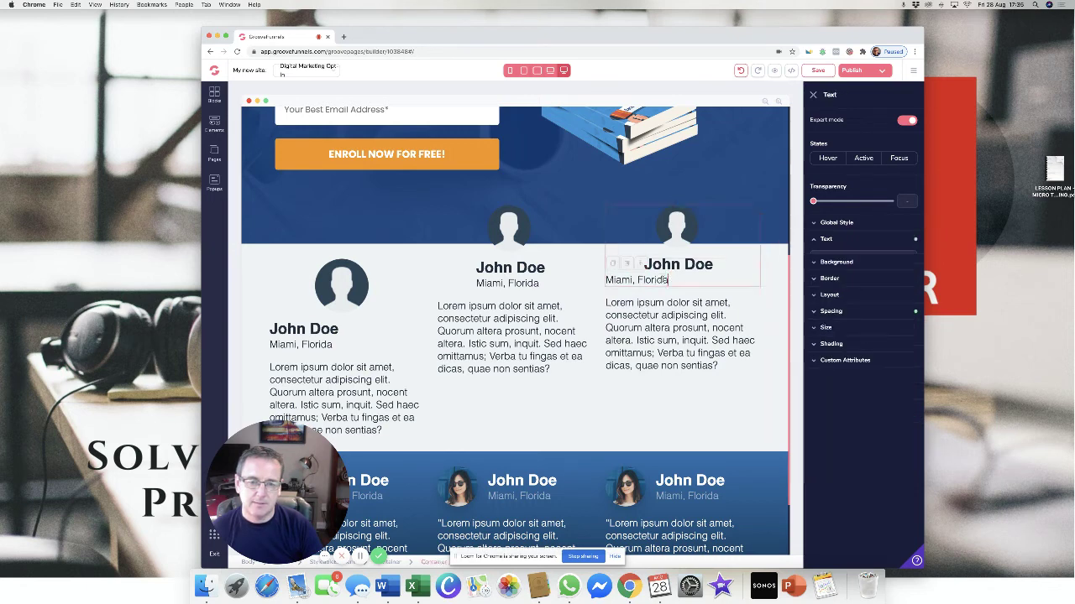
left_click(676, 279)
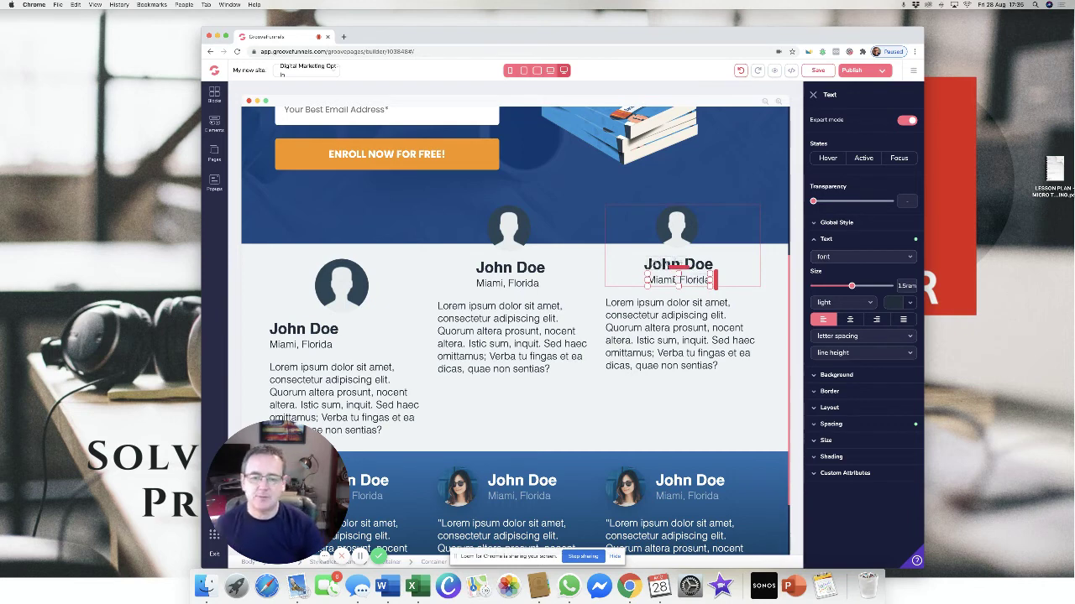
Compare the spacing settings of the middle avatar, the third avatar and the third testimonial's header container.
left_click(649, 408)
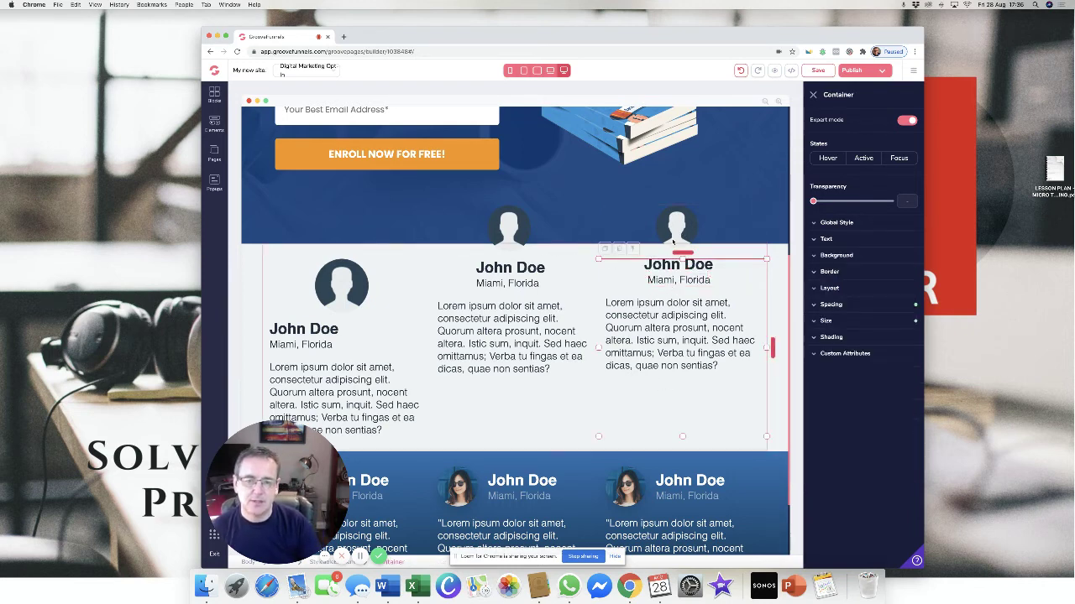
left_click(507, 218)
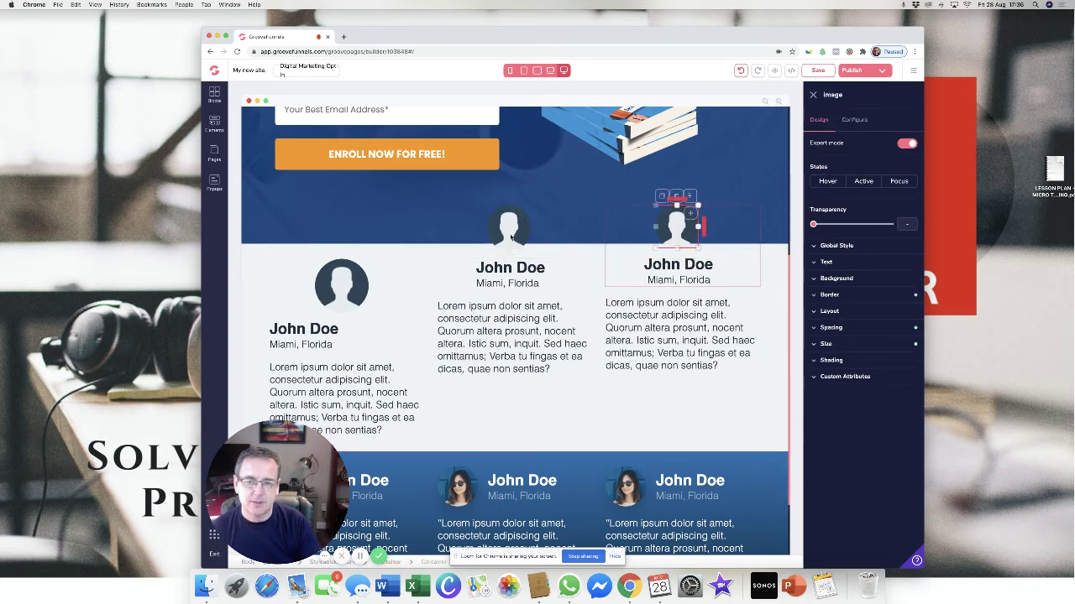
left_click(831, 328)
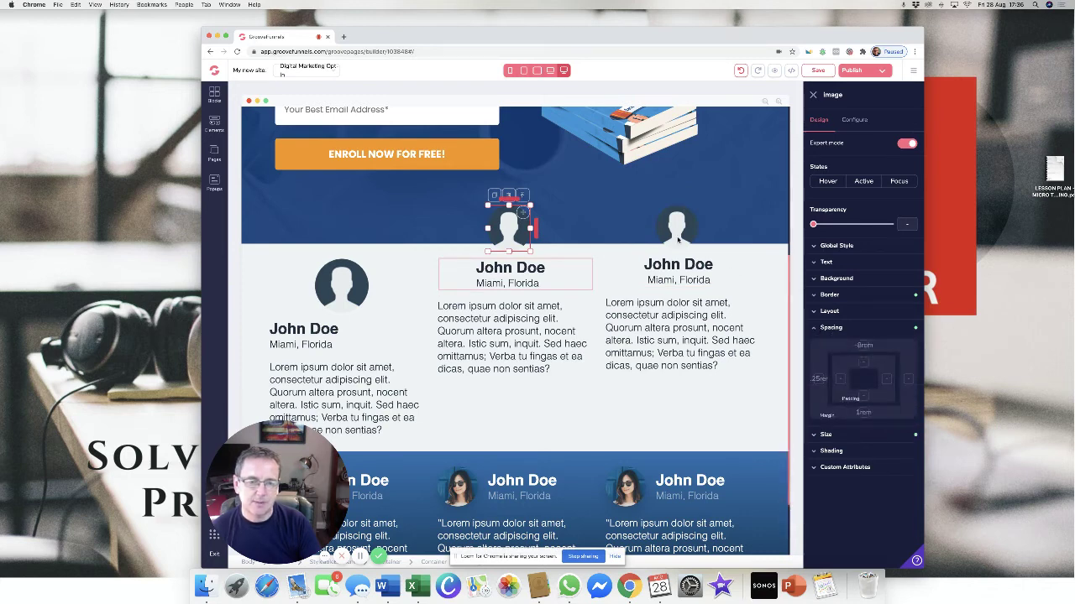
left_click(678, 239)
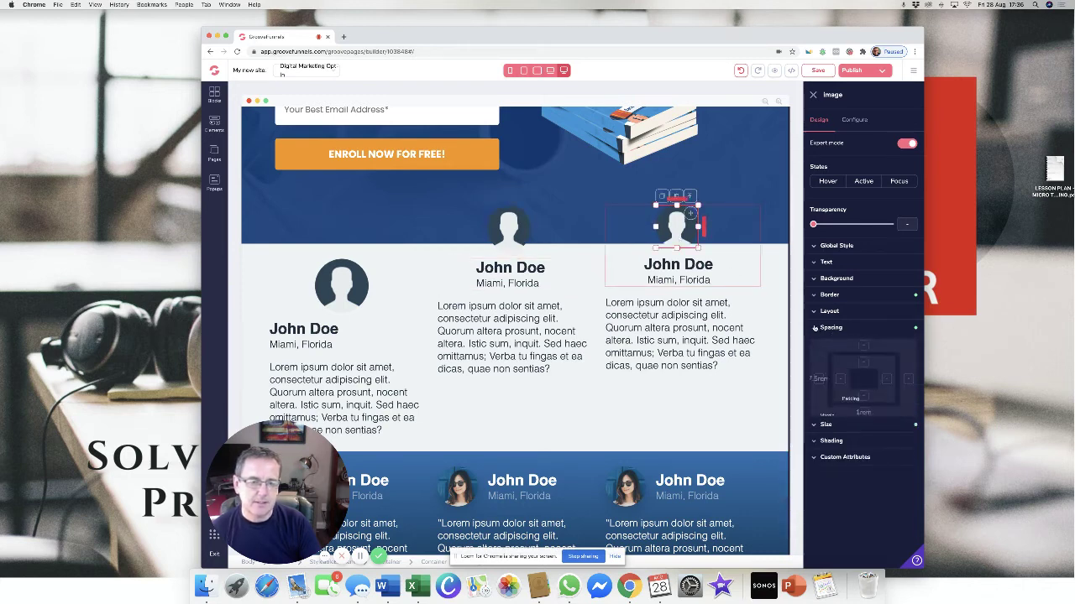
left_click(717, 280)
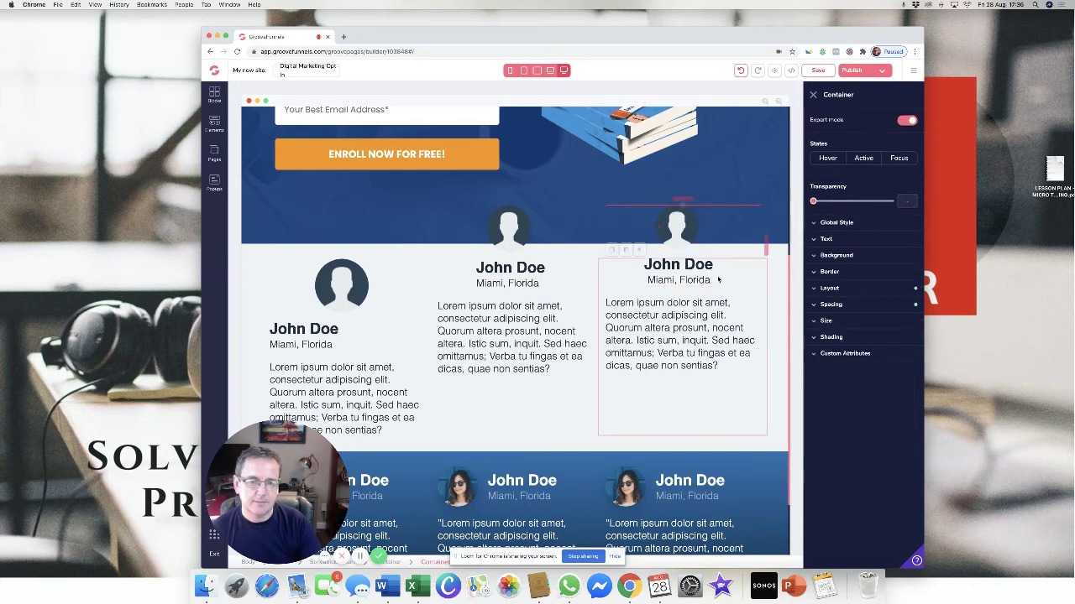
left_click(815, 305)
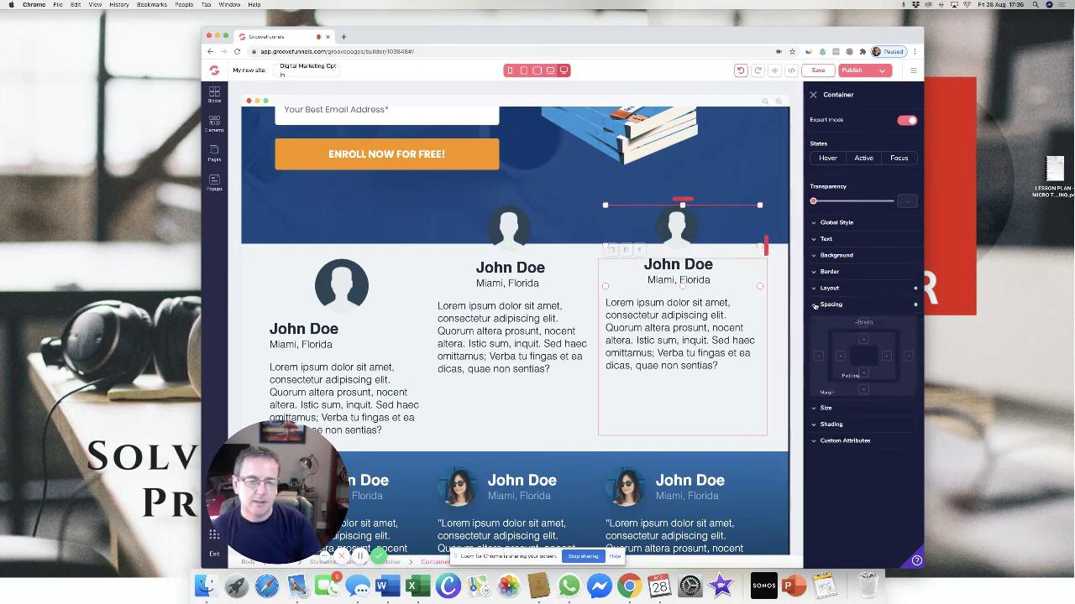